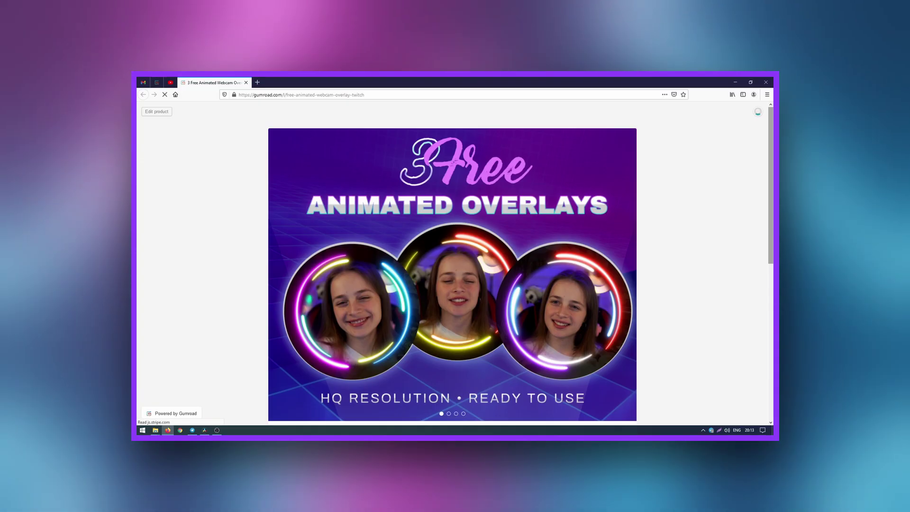
Check out the $0 overlay pack with an email address and download the free-circle-overlay-3-colors zip.
{"action": "scroll", "coordinate": [453, 261], "scroll_direction": "down", "scroll_amount": 1}
{"action": "scroll", "coordinate": [743, 287], "scroll_direction": "down", "scroll_amount": 5}
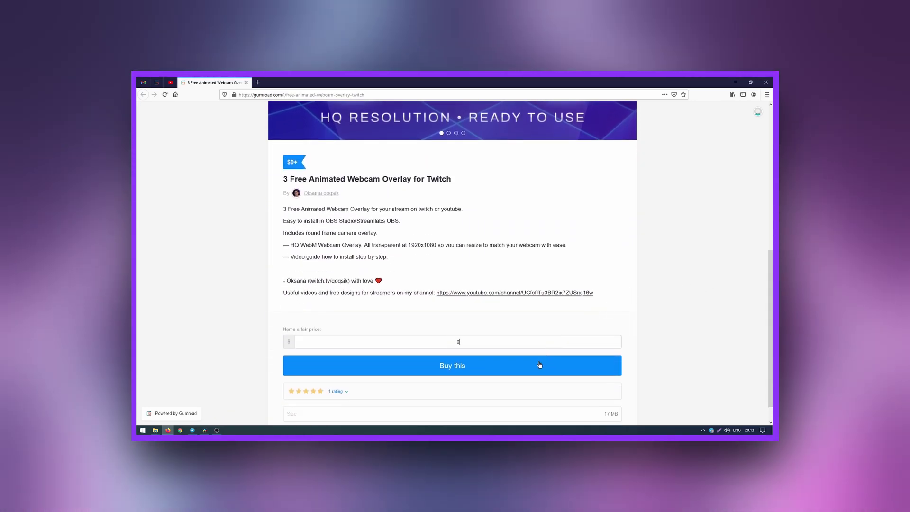
{"action": "left_click", "coordinate": [593, 366]}
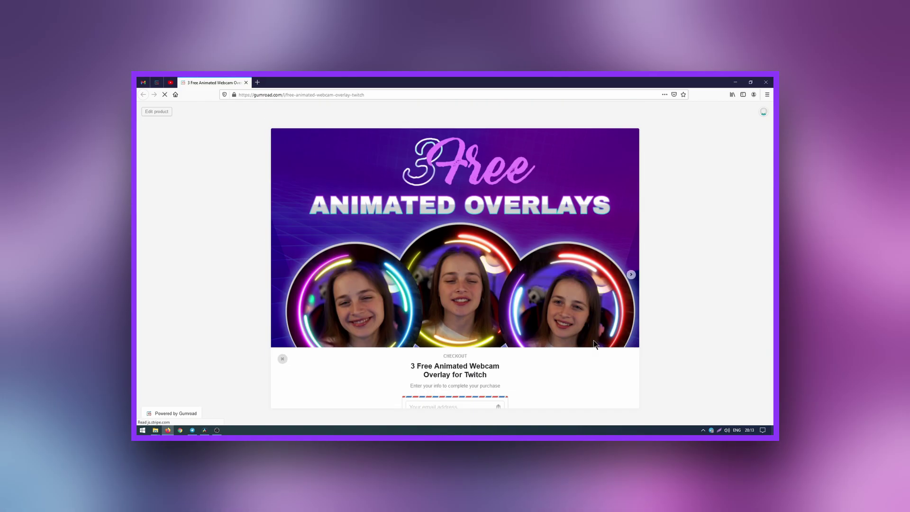
{"action": "type", "text": "test@mail.ru"}
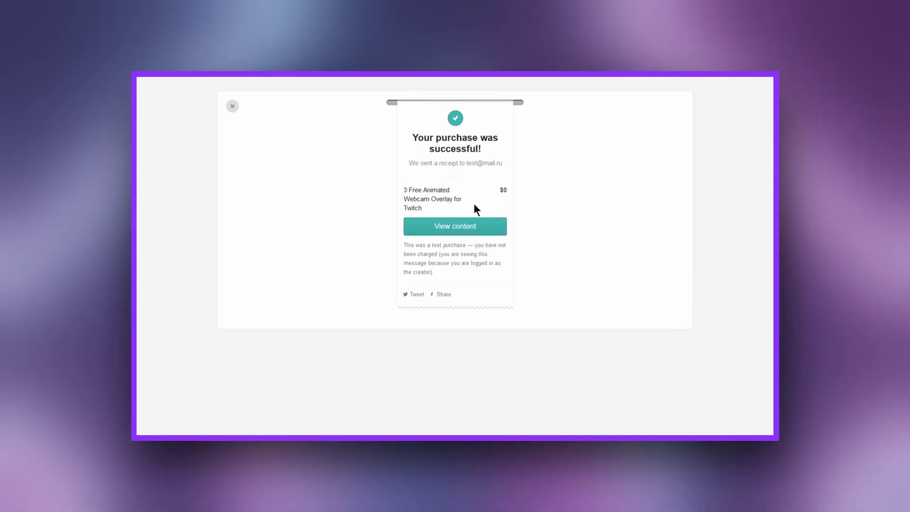
{"action": "left_click", "coordinate": [474, 227]}
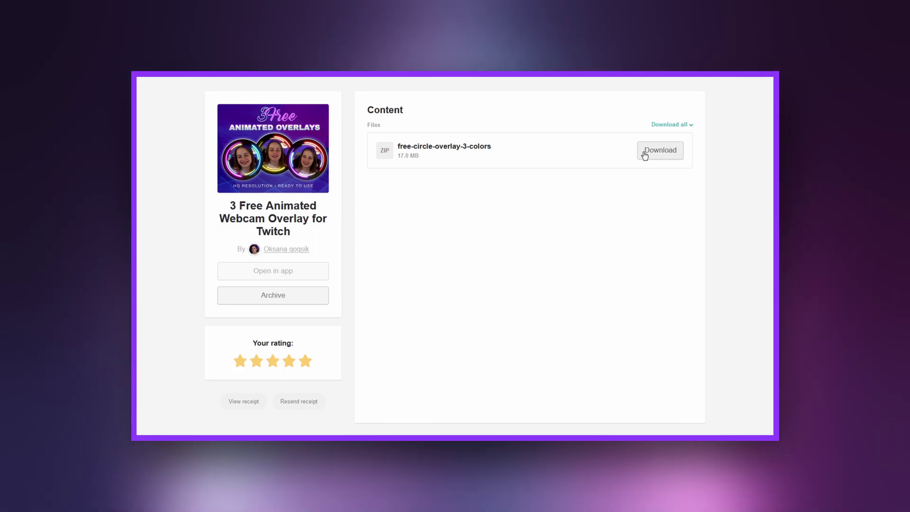
{"action": "left_click", "coordinate": [645, 154]}
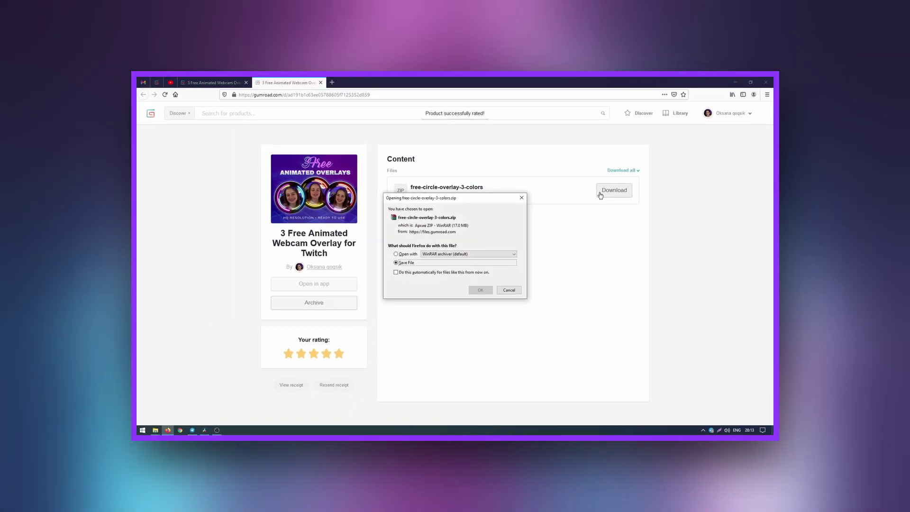
{"action": "left_click", "coordinate": [480, 290]}
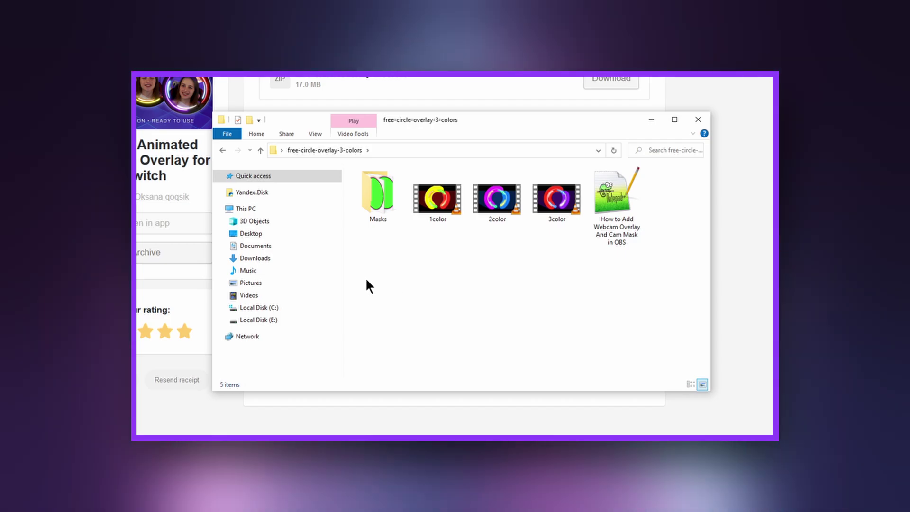
Select the three coloured overlay videos, then open Masks and select all five circle mask images.
{"action": "left_click_drag", "start_coordinate": [417, 261], "coordinate": [613, 164]}
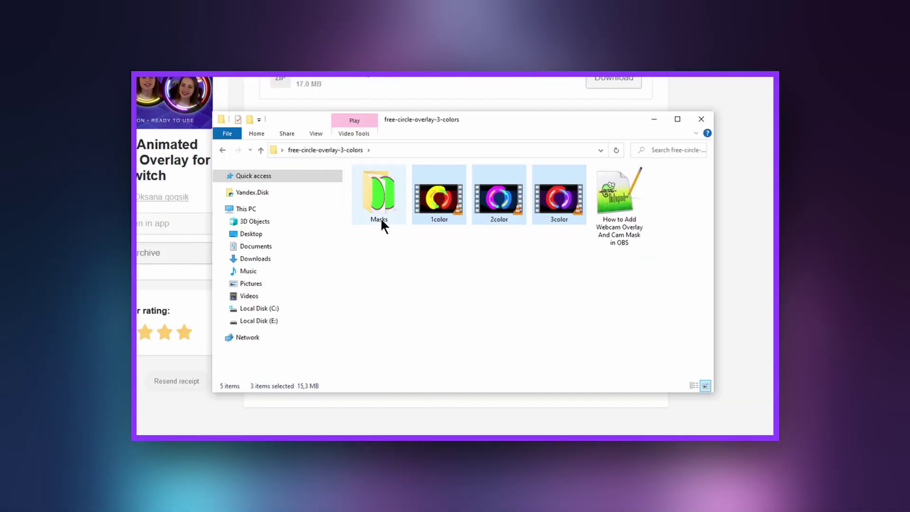
{"action": "double_click", "coordinate": [370, 211]}
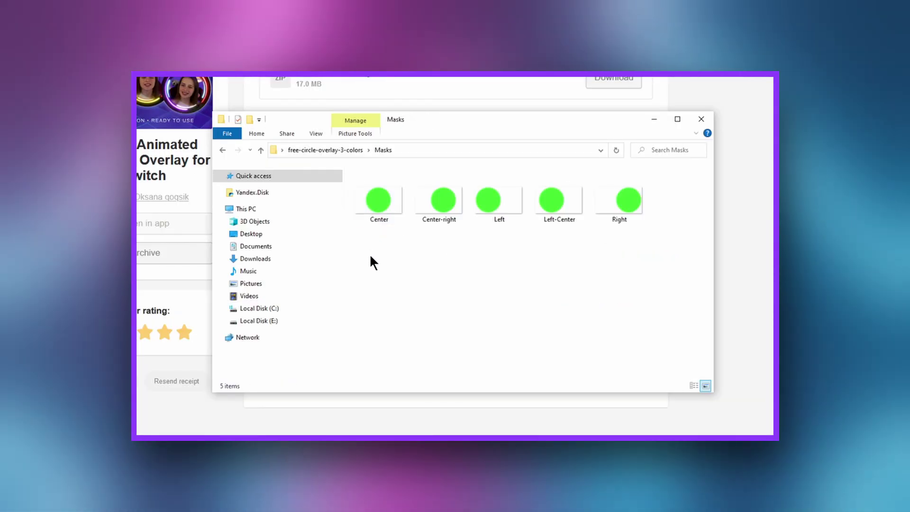
{"action": "left_click_drag", "start_coordinate": [369, 254], "coordinate": [639, 187]}
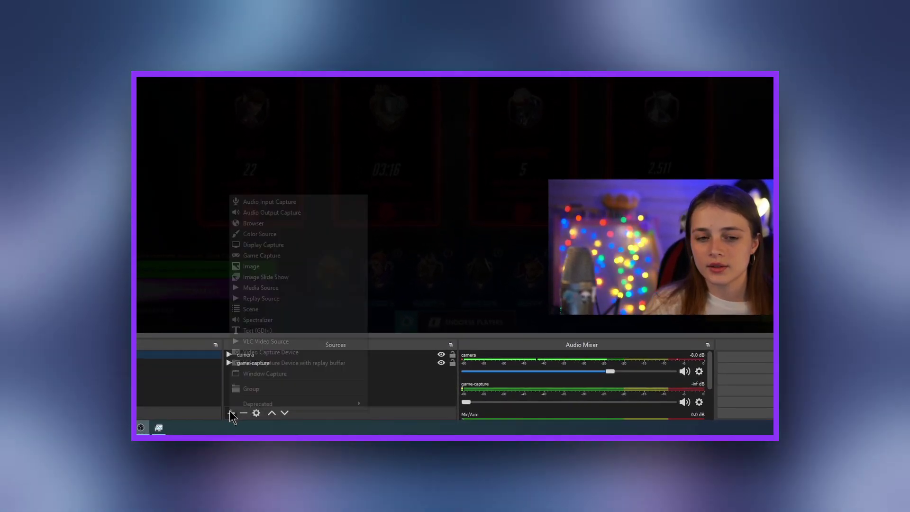
Create Media Source 2 from 3color.webm with Restart playback and Show nothing at end unticked.
{"action": "left_click", "coordinate": [251, 288]}
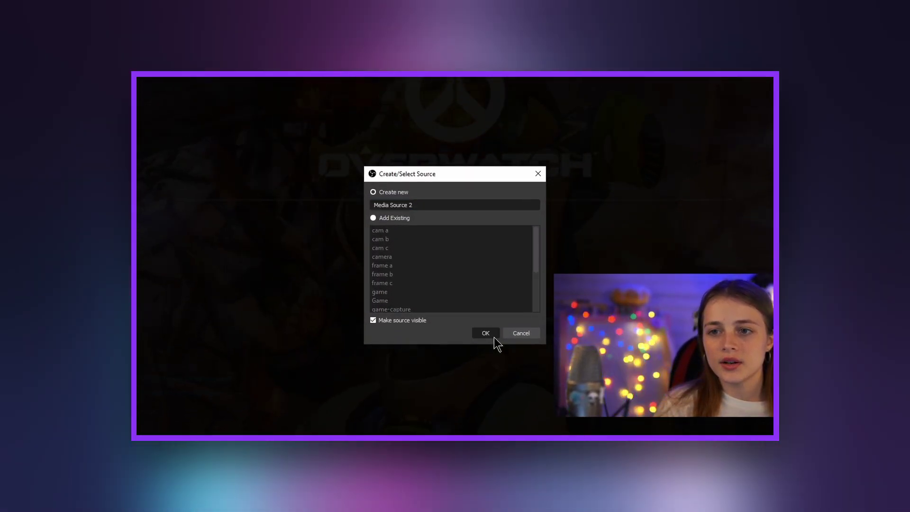
{"action": "left_click", "coordinate": [494, 337]}
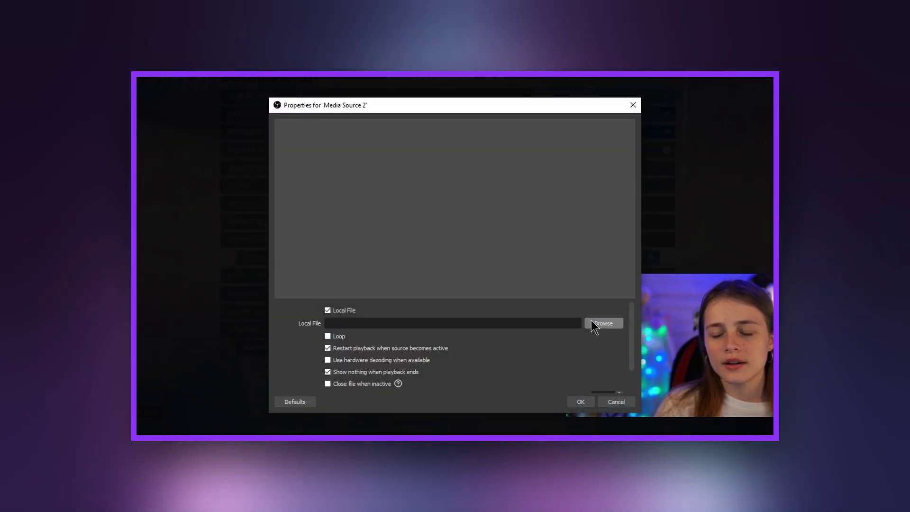
{"action": "left_click", "coordinate": [593, 323]}
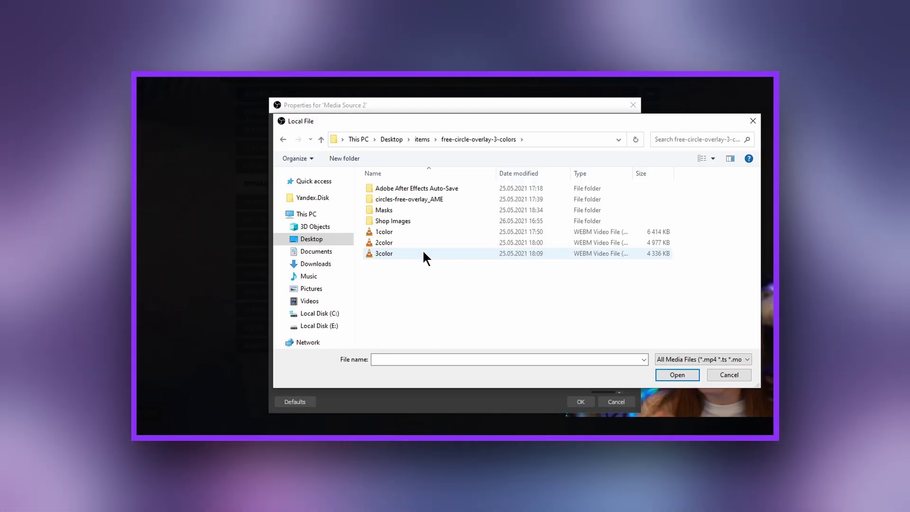
{"action": "double_click", "coordinate": [423, 253]}
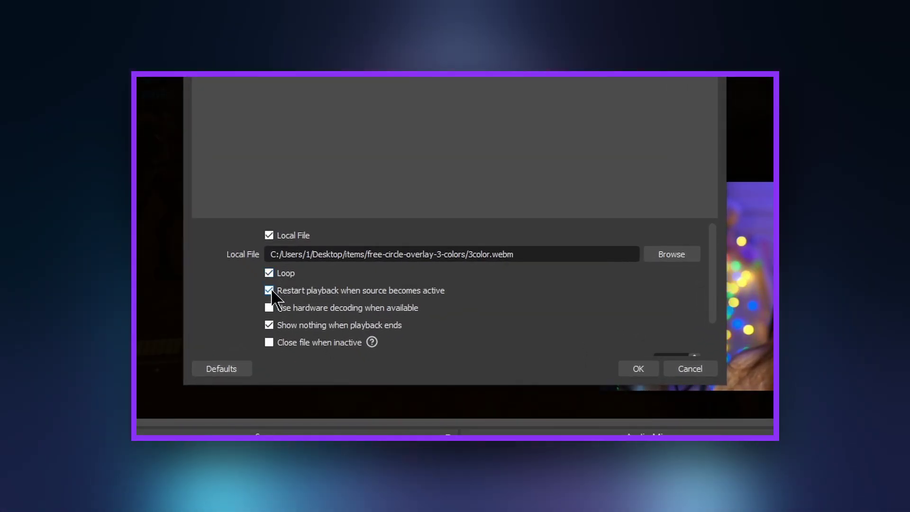
{"action": "left_click", "coordinate": [268, 290]}
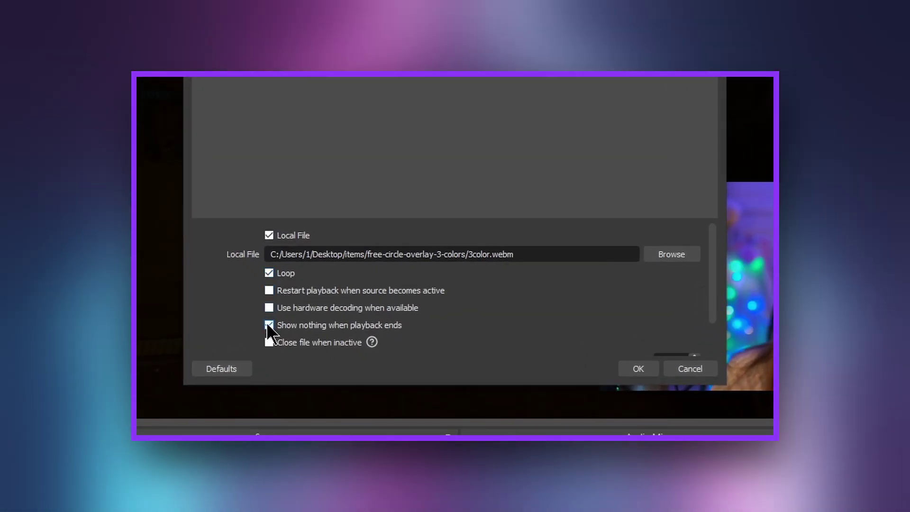
{"action": "left_click", "coordinate": [267, 324]}
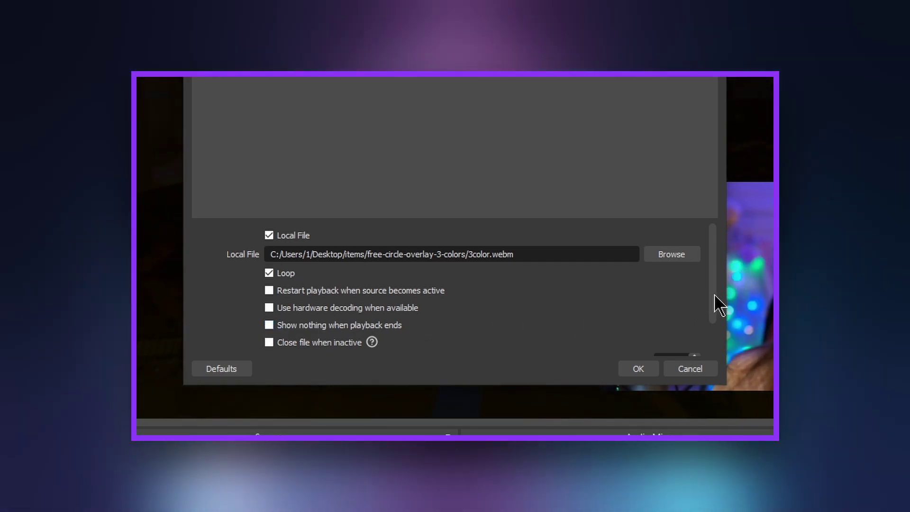
{"action": "left_click_drag", "start_coordinate": [714, 294], "coordinate": [711, 340]}
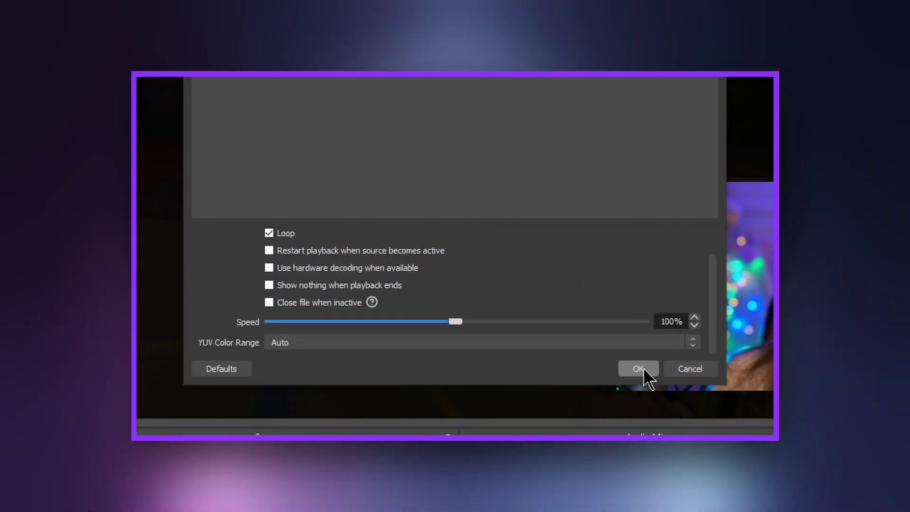
{"action": "left_click", "coordinate": [644, 369]}
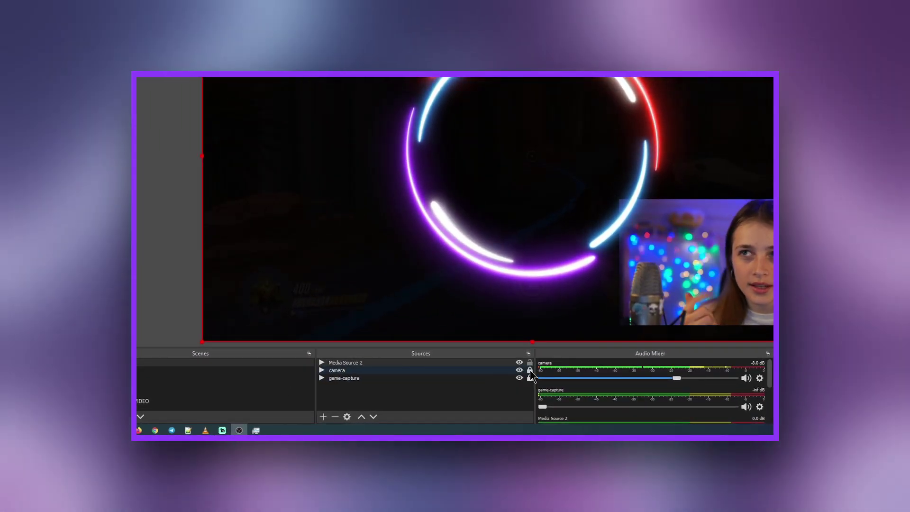
Lock the camera source, then shrink the neon ring and move it over the bottom-right webcam.
{"action": "left_click", "coordinate": [530, 370]}
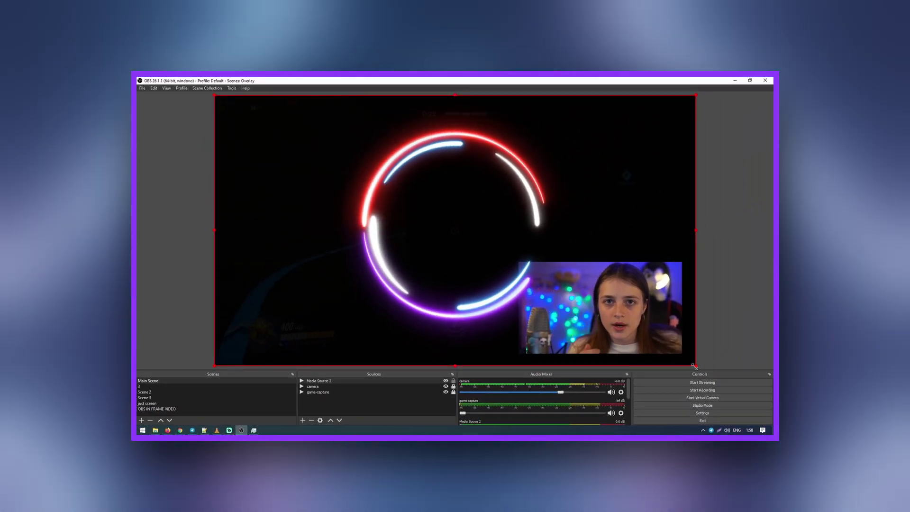
{"action": "left_click_drag", "start_coordinate": [696, 366], "coordinate": [465, 233]}
{"action": "left_click_drag", "start_coordinate": [395, 198], "coordinate": [665, 341]}
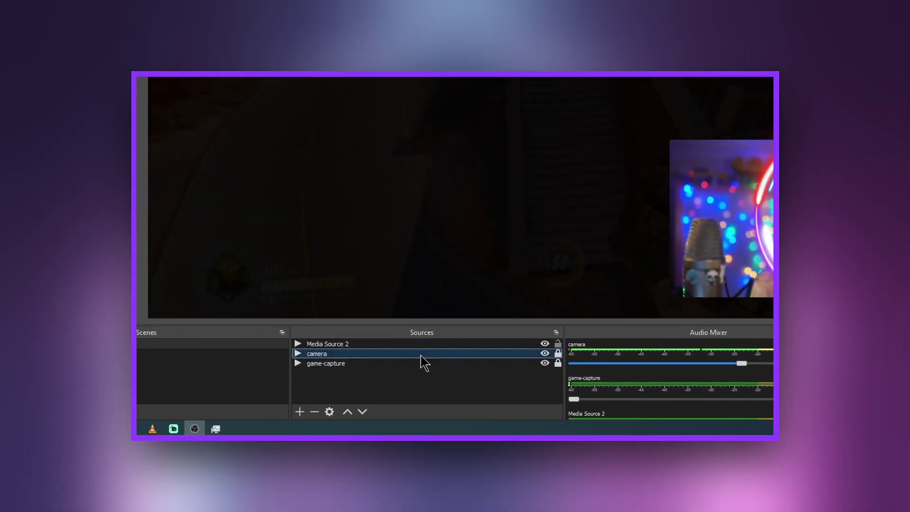
Give the camera an Image Mask/Blend filter: Alpha Mask (Alpha Channel) using Masks/Center-right.png.
{"action": "right_click", "coordinate": [421, 356]}
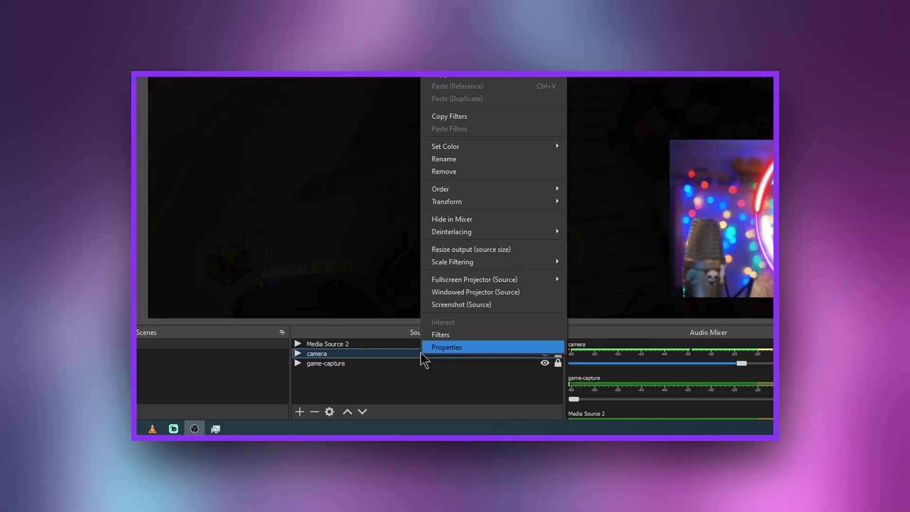
{"action": "left_click", "coordinate": [432, 334]}
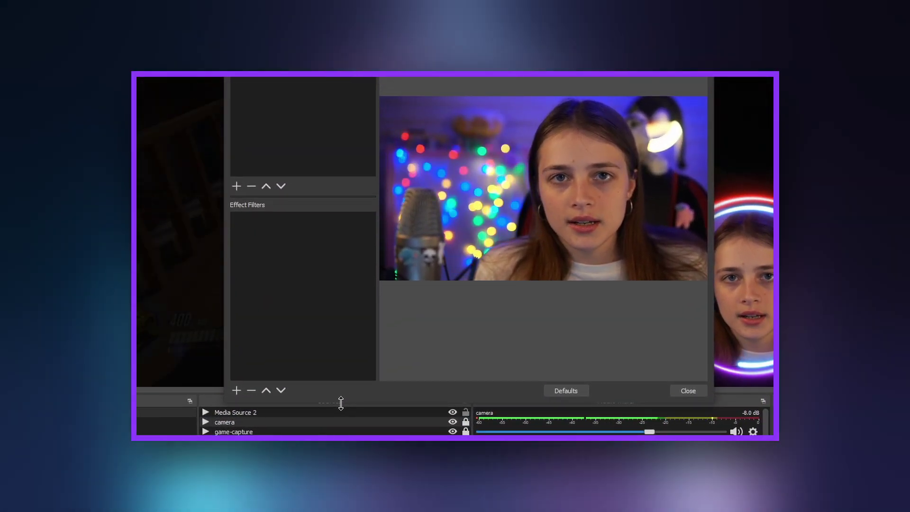
{"action": "left_click", "coordinate": [236, 390]}
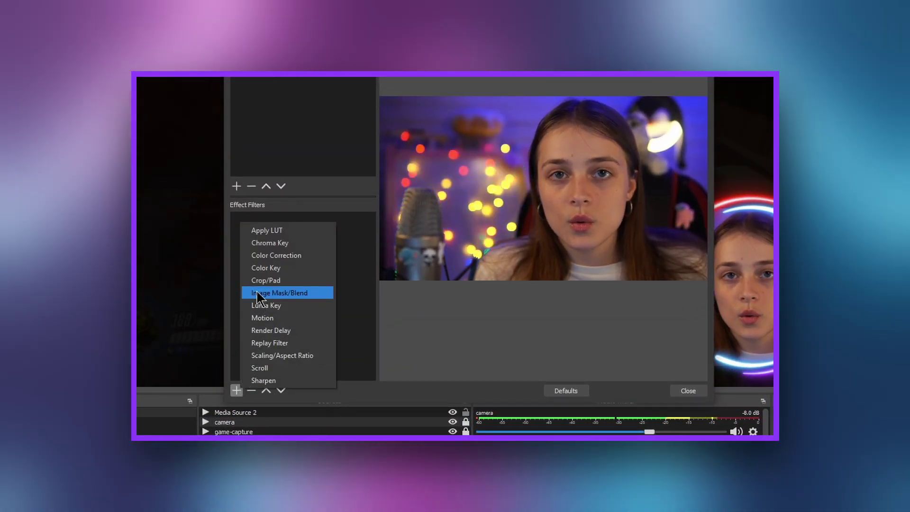
{"action": "left_click", "coordinate": [262, 293]}
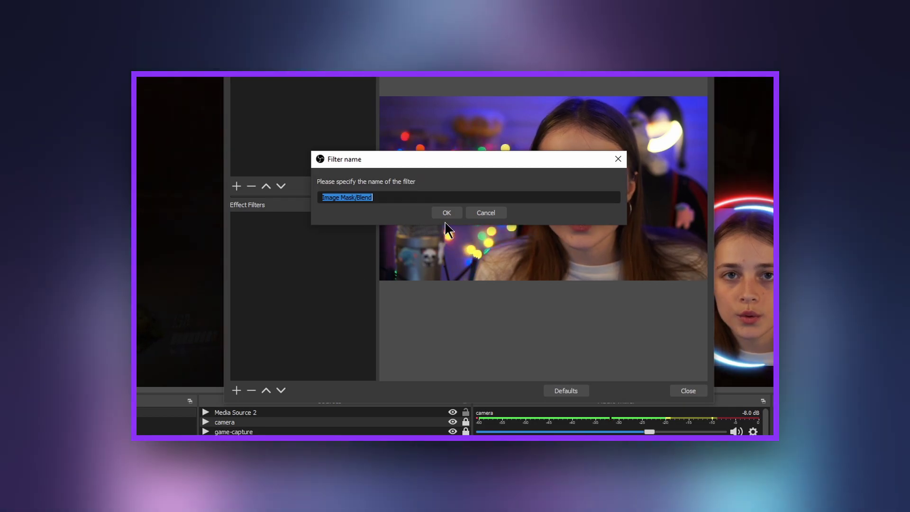
{"action": "left_click", "coordinate": [446, 213]}
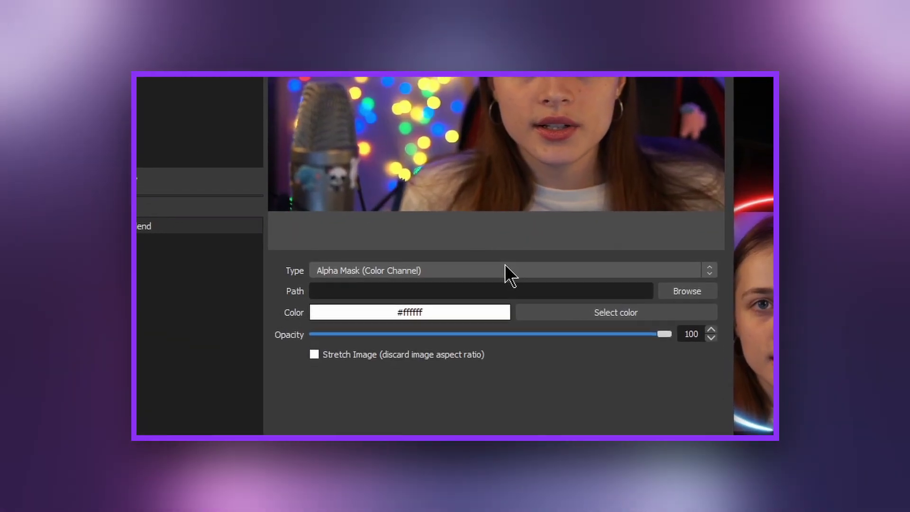
{"action": "left_click", "coordinate": [552, 249]}
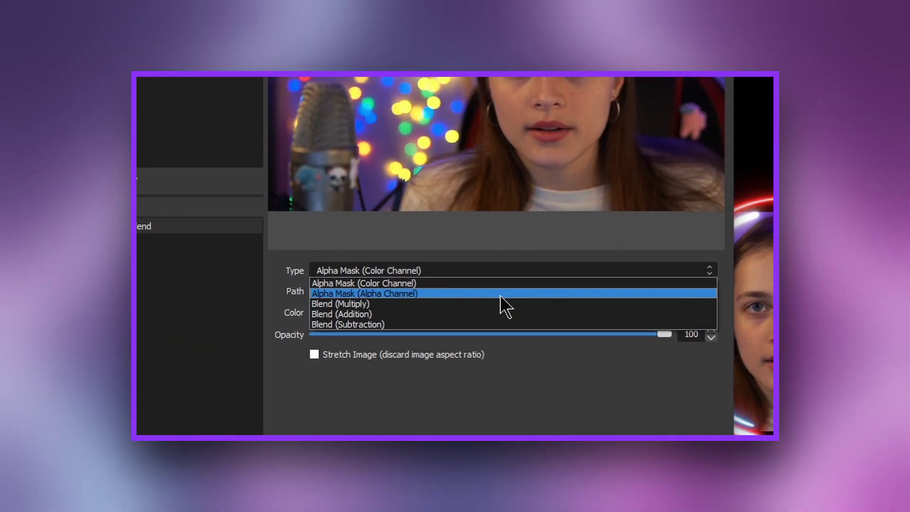
{"action": "left_click", "coordinate": [499, 295]}
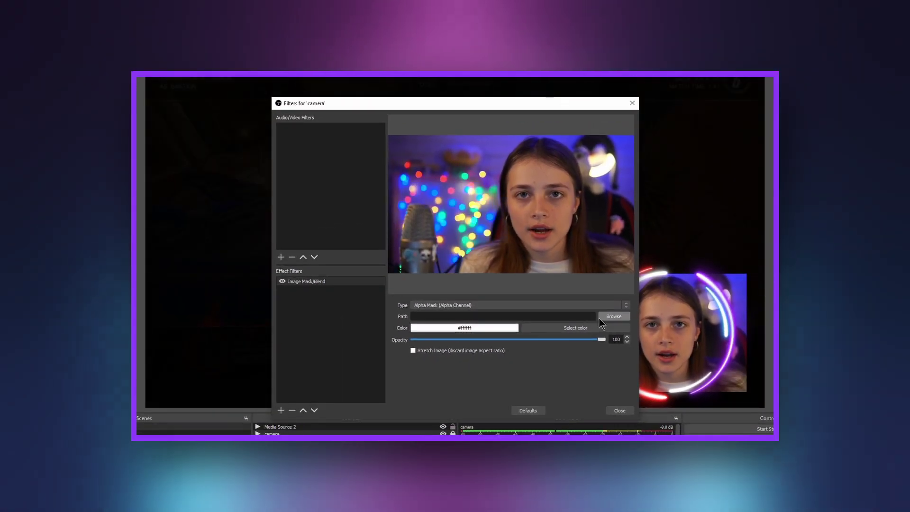
{"action": "left_click", "coordinate": [602, 317]}
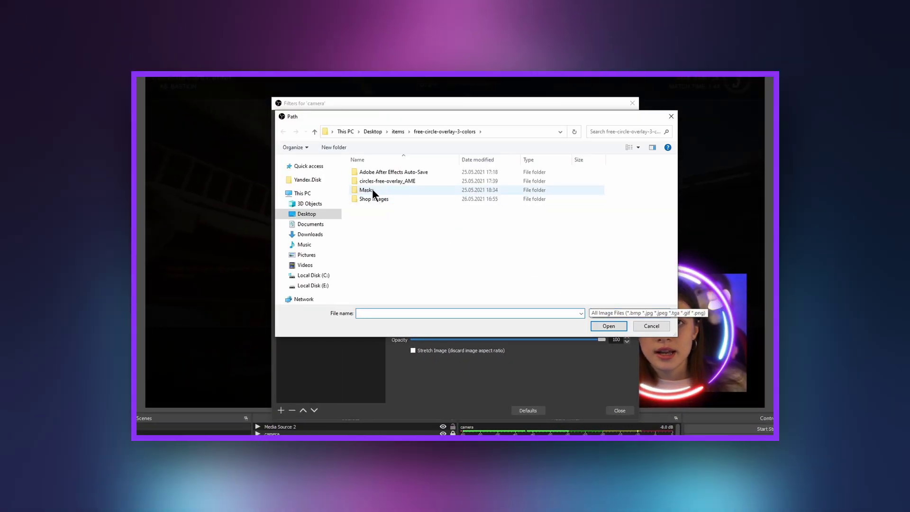
{"action": "double_click", "coordinate": [372, 190]}
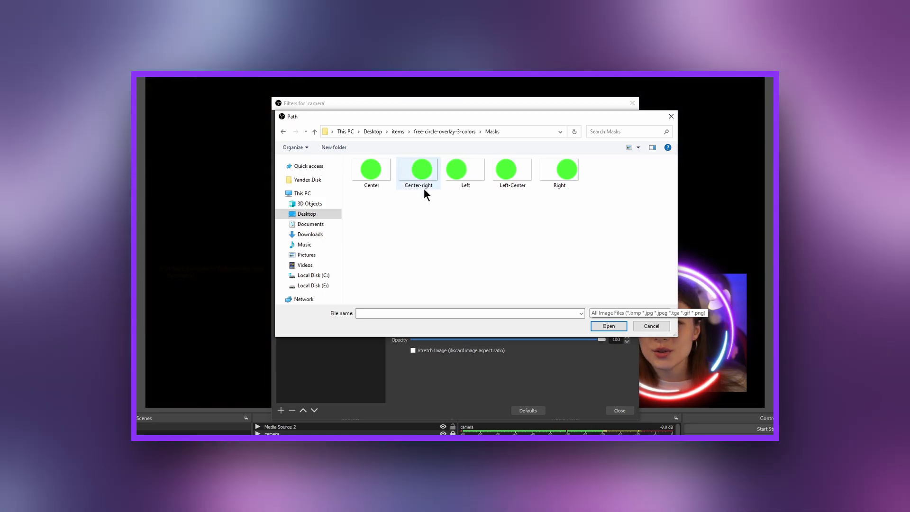
{"action": "double_click", "coordinate": [424, 189]}
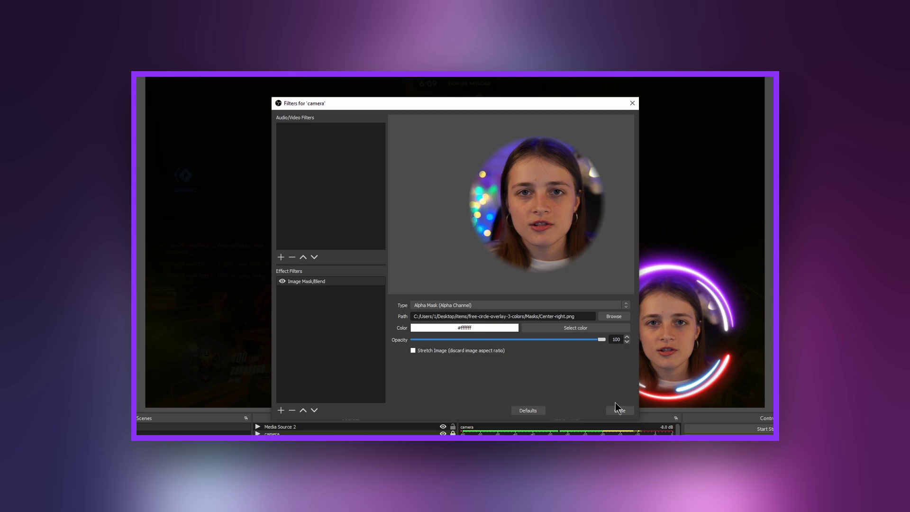
{"action": "left_click", "coordinate": [619, 410]}
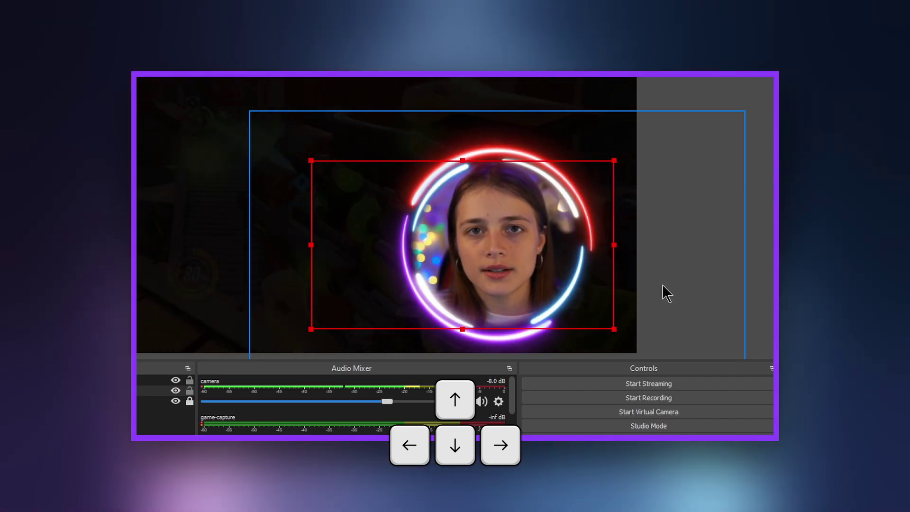
Nudge the camera right with the arrow key, then select the neon ring overlay.
{"action": "key", "text": "Right"}
{"action": "key", "text": "Right"}
{"action": "key", "text": "Right"}
{"action": "key", "text": "Right"}
{"action": "key", "text": "Right"}
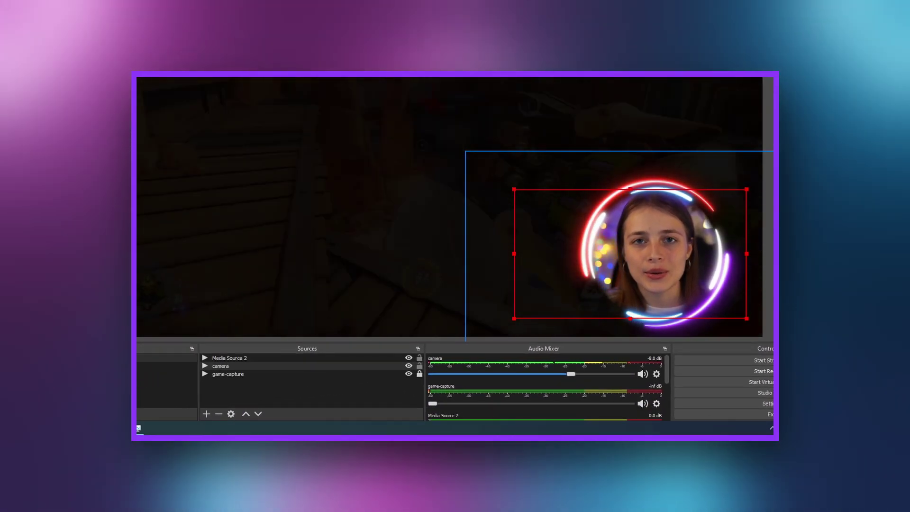
{"action": "left_click", "coordinate": [488, 237]}
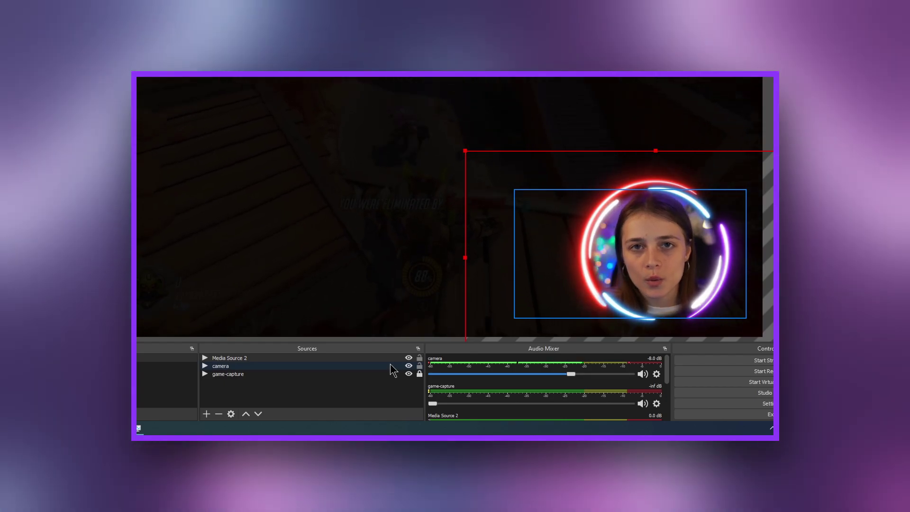
Group Media Source 2 and the camera under the default name Group, then drag it top-left.
{"action": "left_click", "coordinate": [390, 365], "text": "ctrl"}
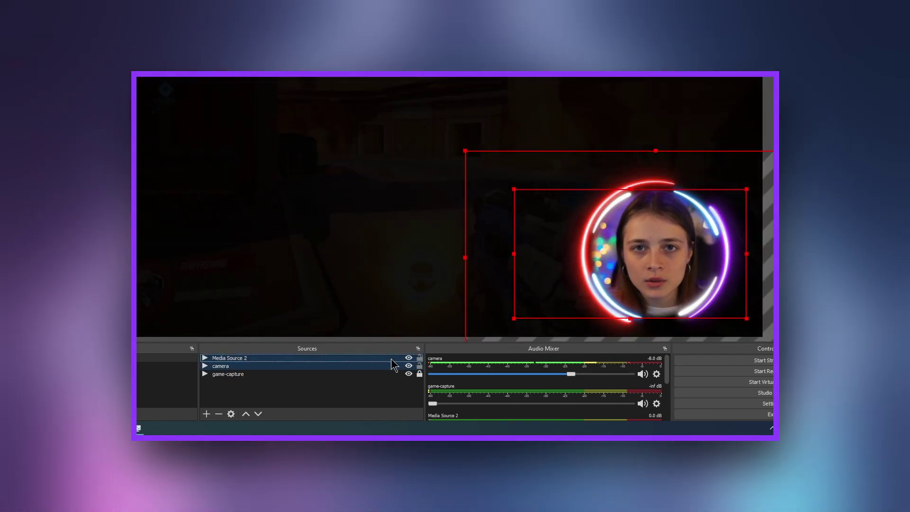
{"action": "right_click", "coordinate": [391, 363]}
{"action": "left_click", "coordinate": [401, 114]}
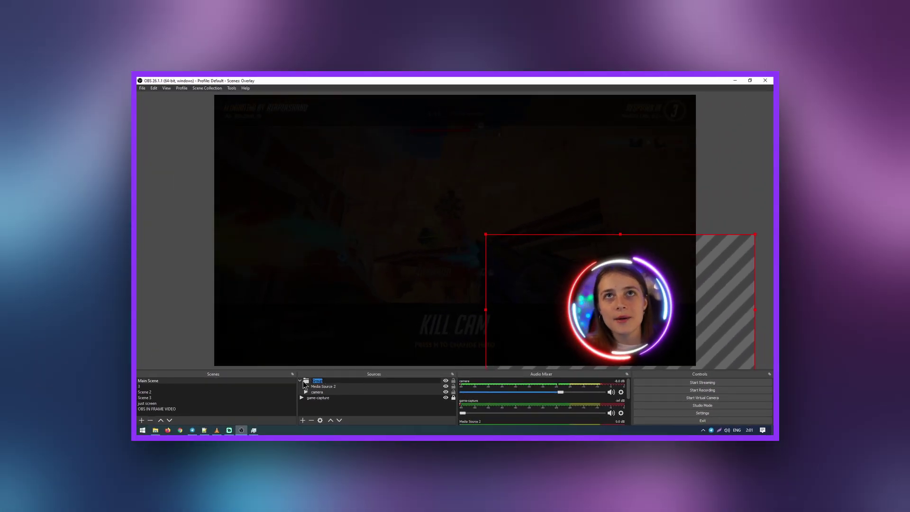
{"action": "key", "text": "Return"}
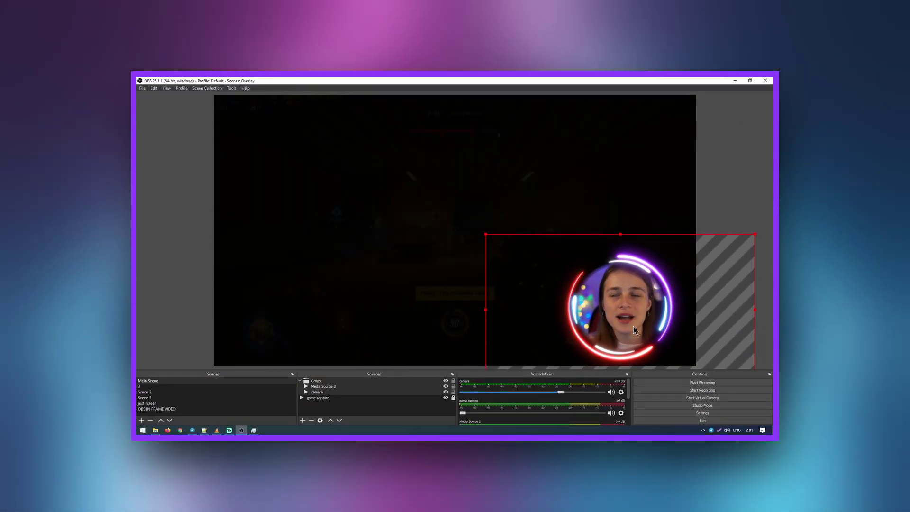
{"action": "left_click_drag", "start_coordinate": [634, 326], "coordinate": [289, 182]}
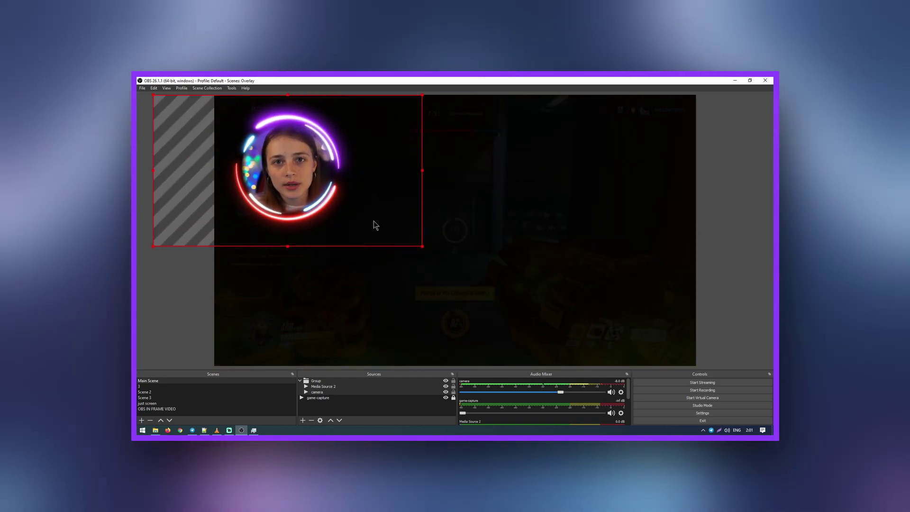